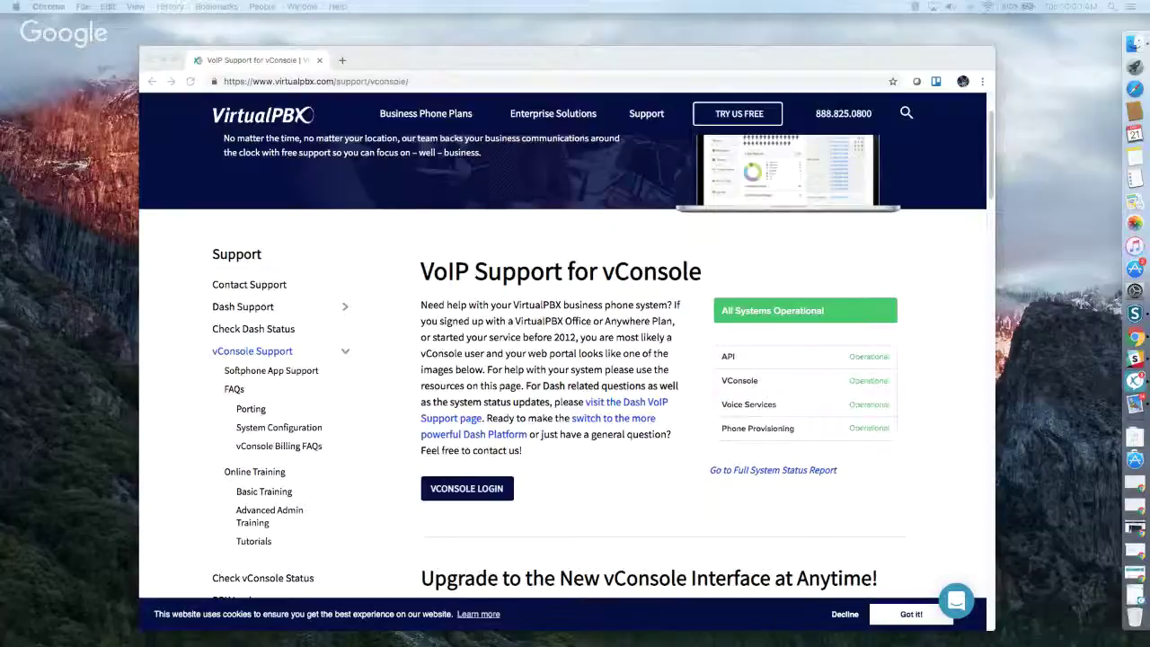
Step: Reload the vConsole support page
left_click(643, 114)
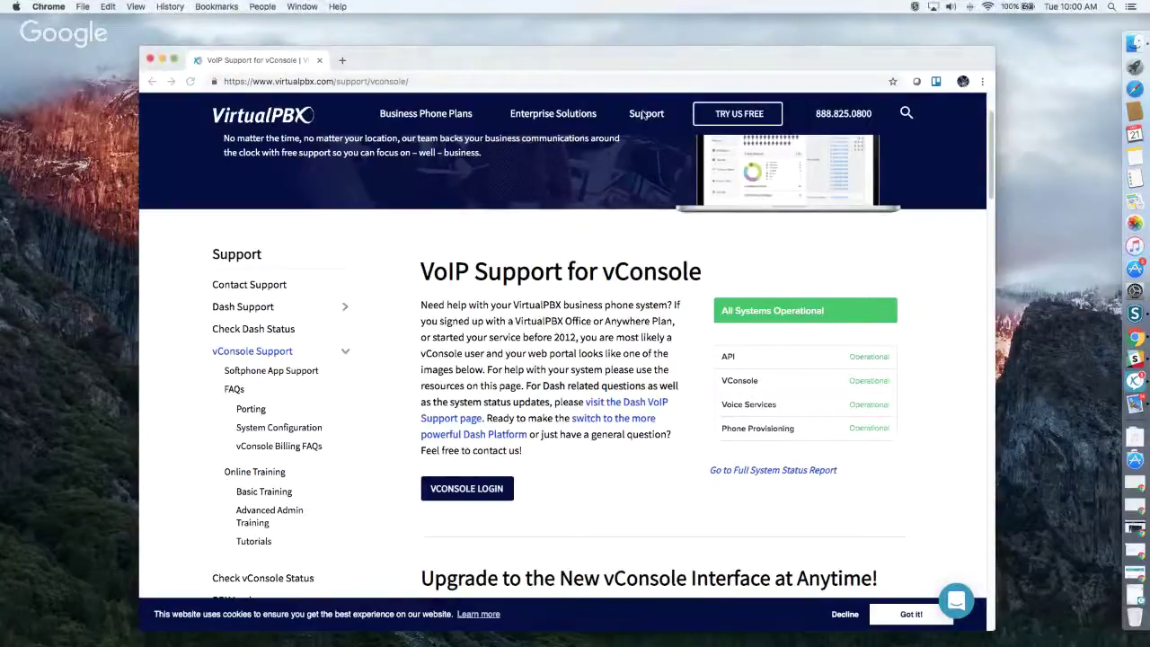
mouse_move(644, 113)
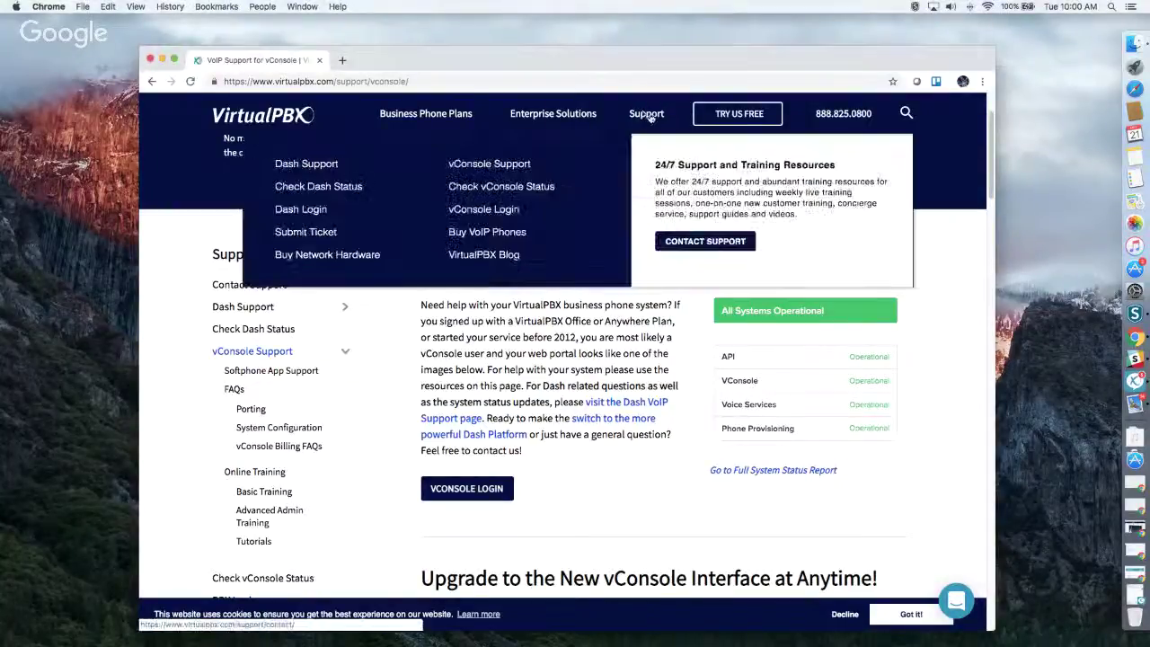
left_click(512, 168)
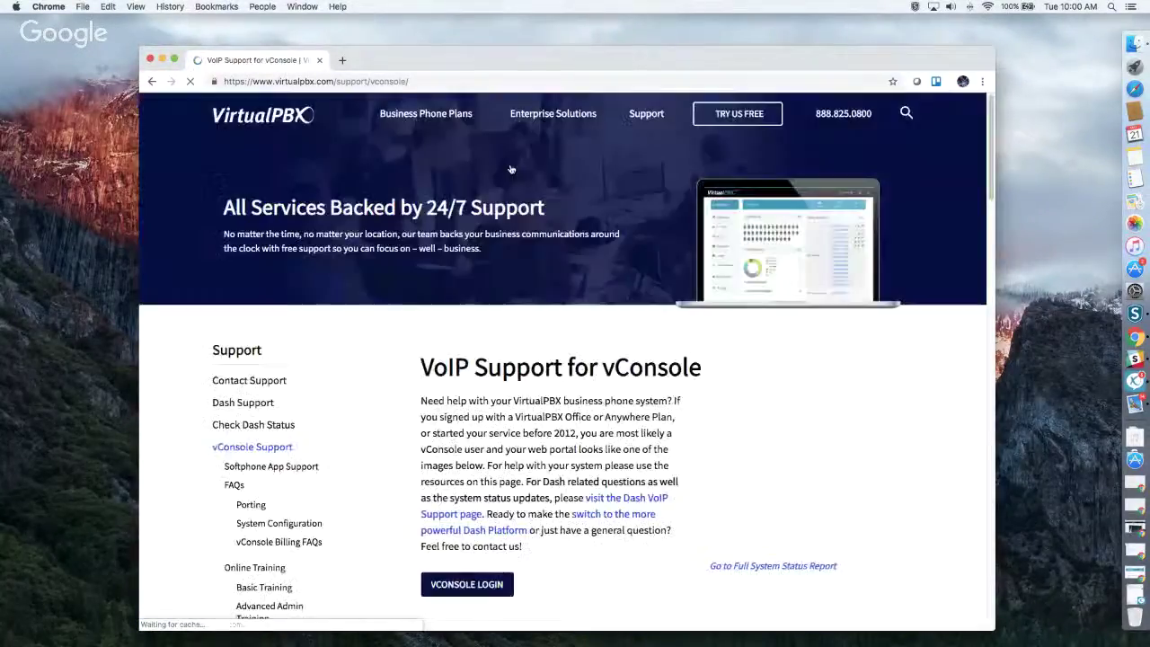
Step: Review the Getting Started training videos and guide links, then show the Support sections list
scroll(581, 392, "down", 2)
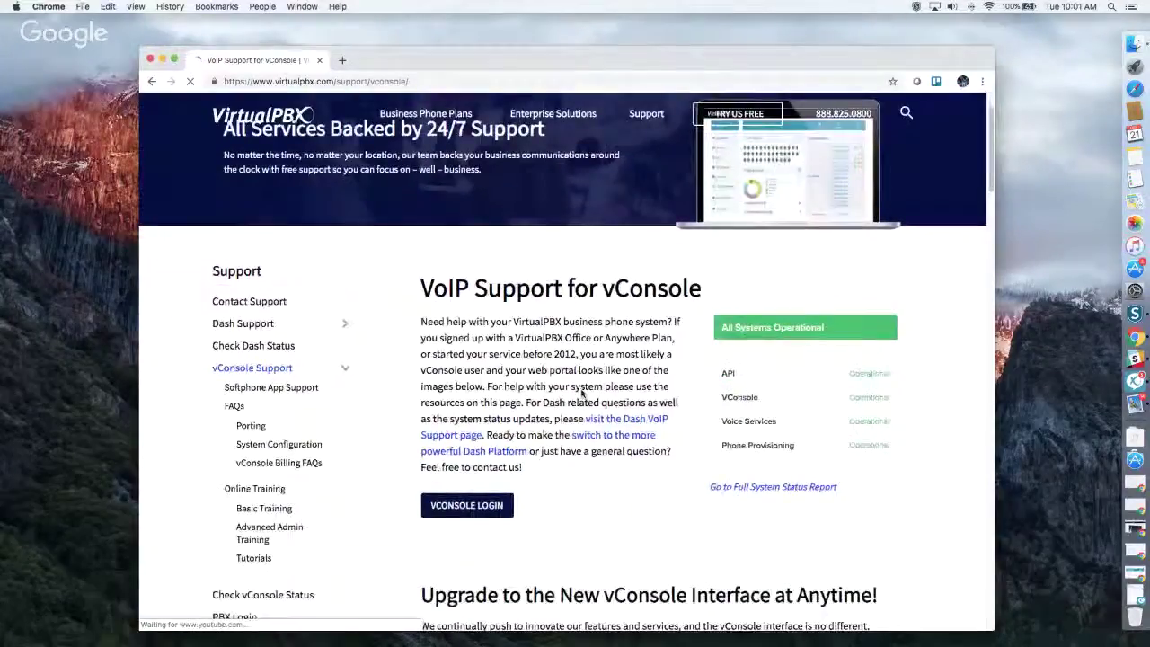
scroll(591, 497, "down", 3)
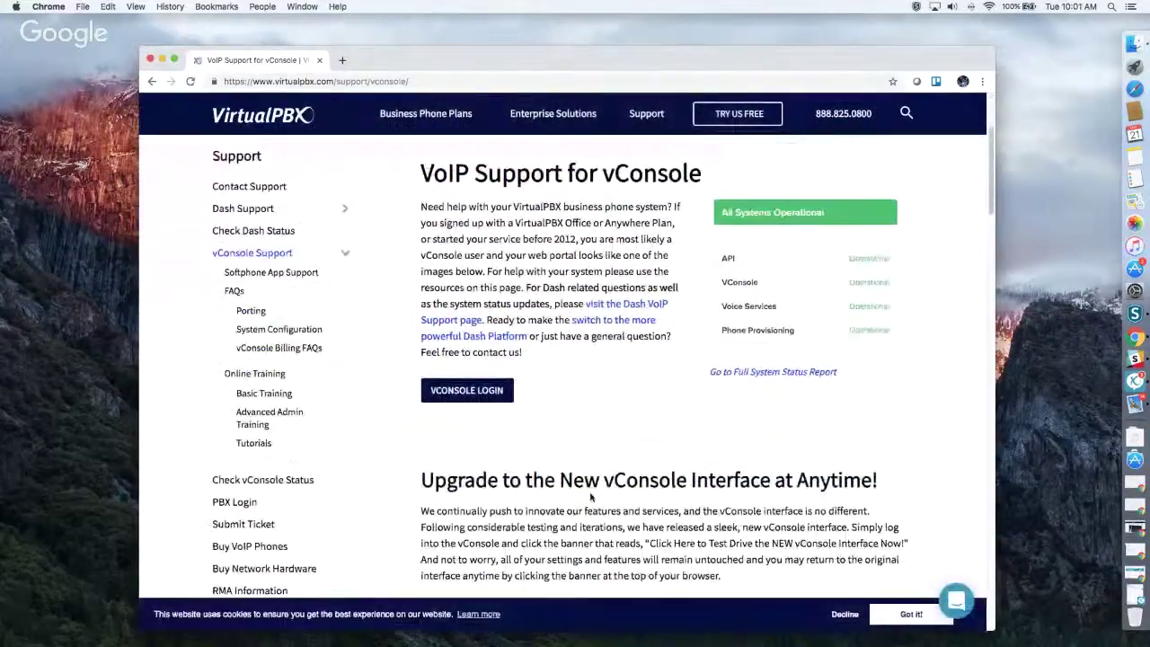
scroll(591, 496, "down", 12)
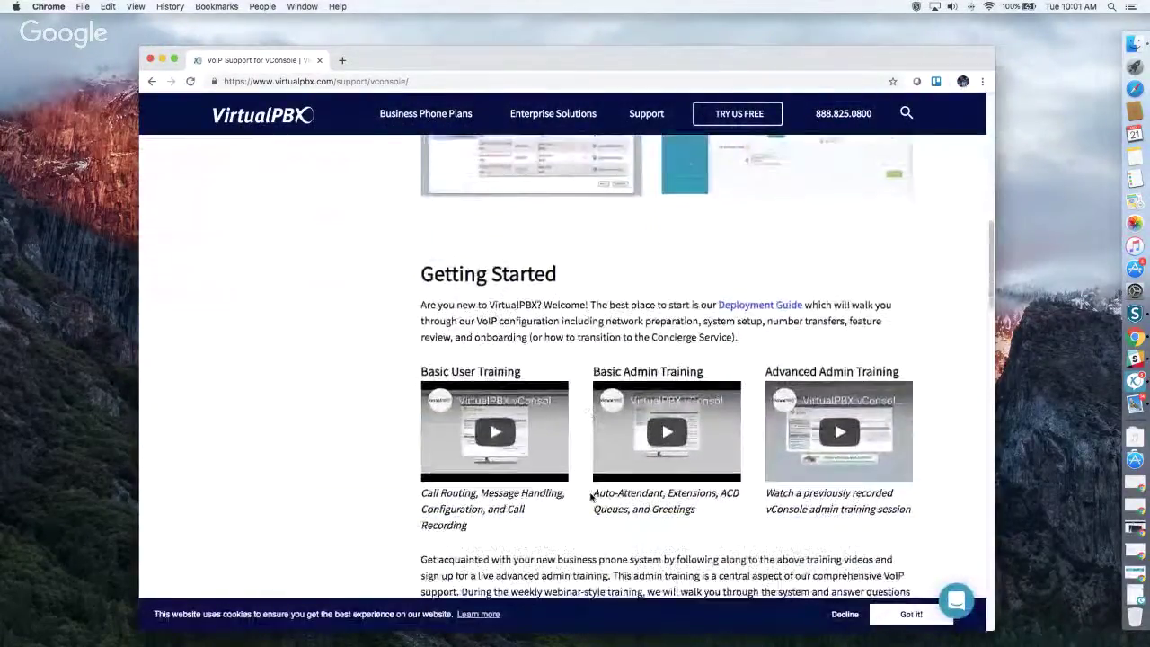
scroll(591, 495, "down", 4)
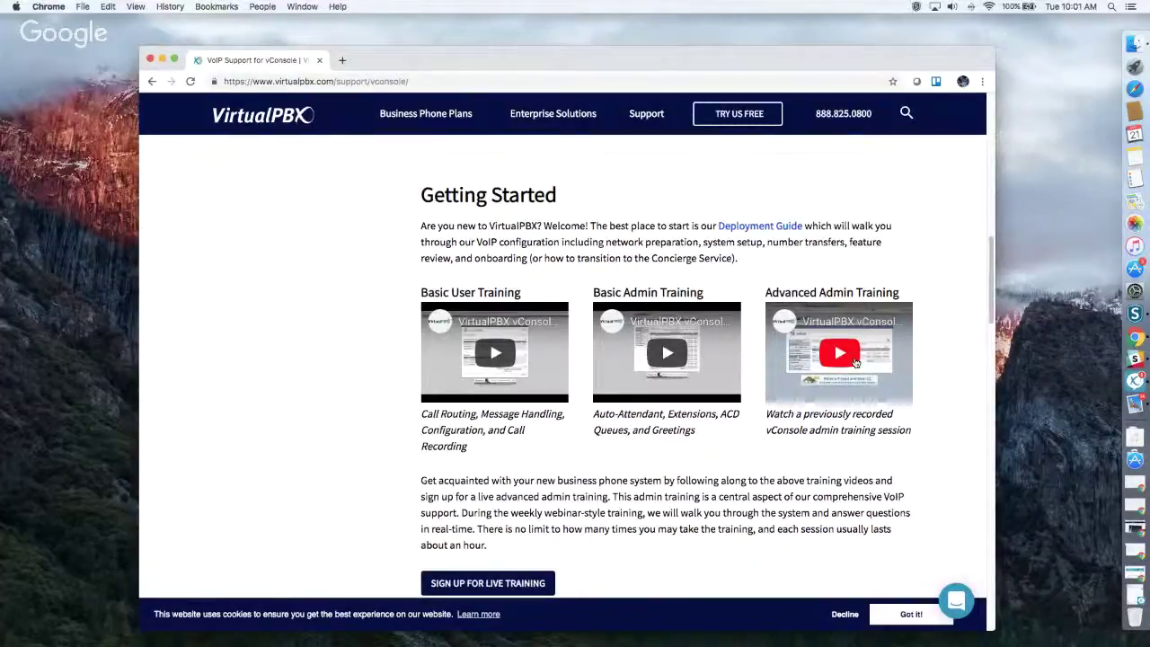
scroll(856, 362, "down", 3)
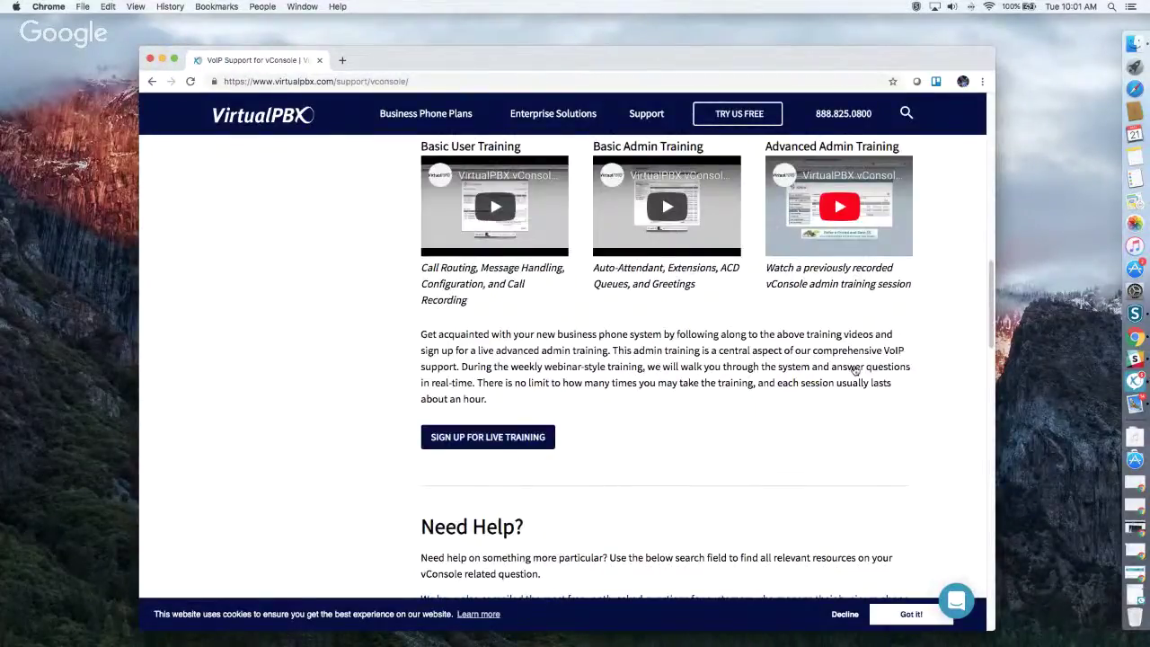
scroll(856, 368, "down", 10)
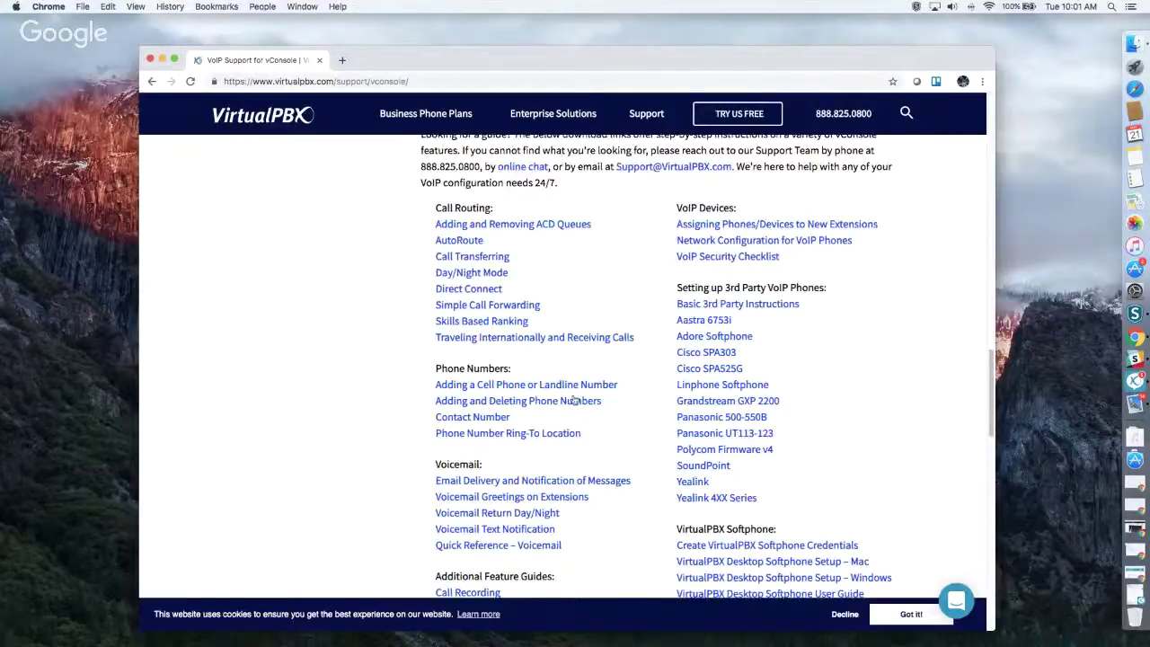
scroll(573, 395, "down", 13)
scroll(573, 395, "up", 20)
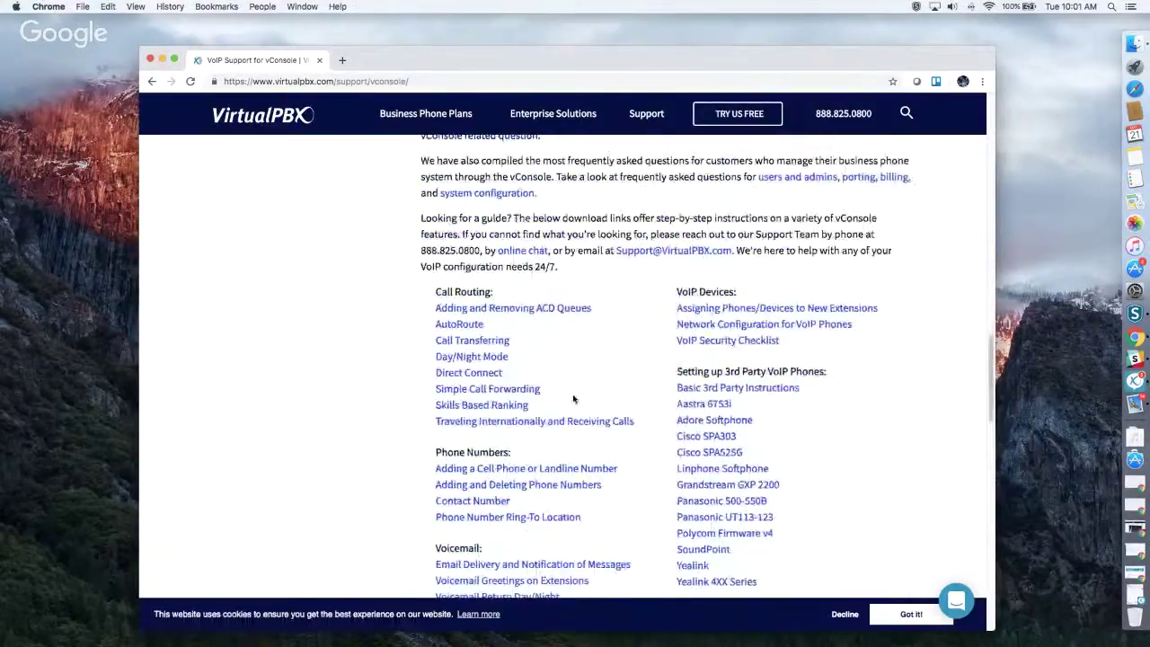
mouse_move(640, 126)
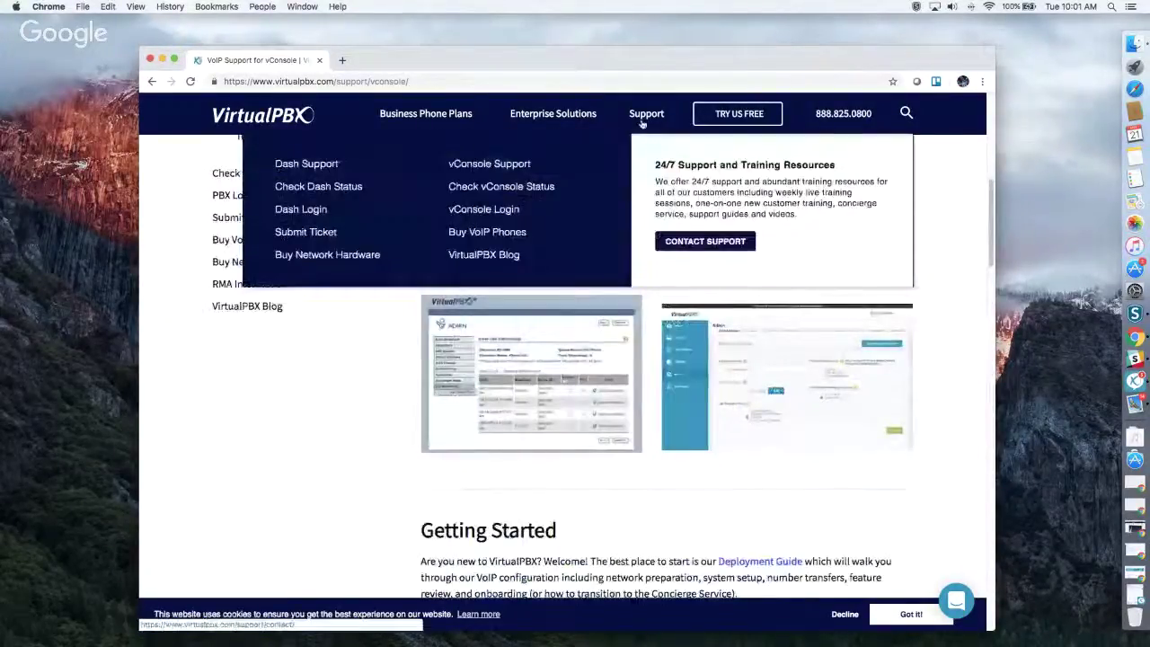
Step: Open the Dash customer support page and read through its guides
left_click(331, 166)
scroll(629, 360, "down", 3)
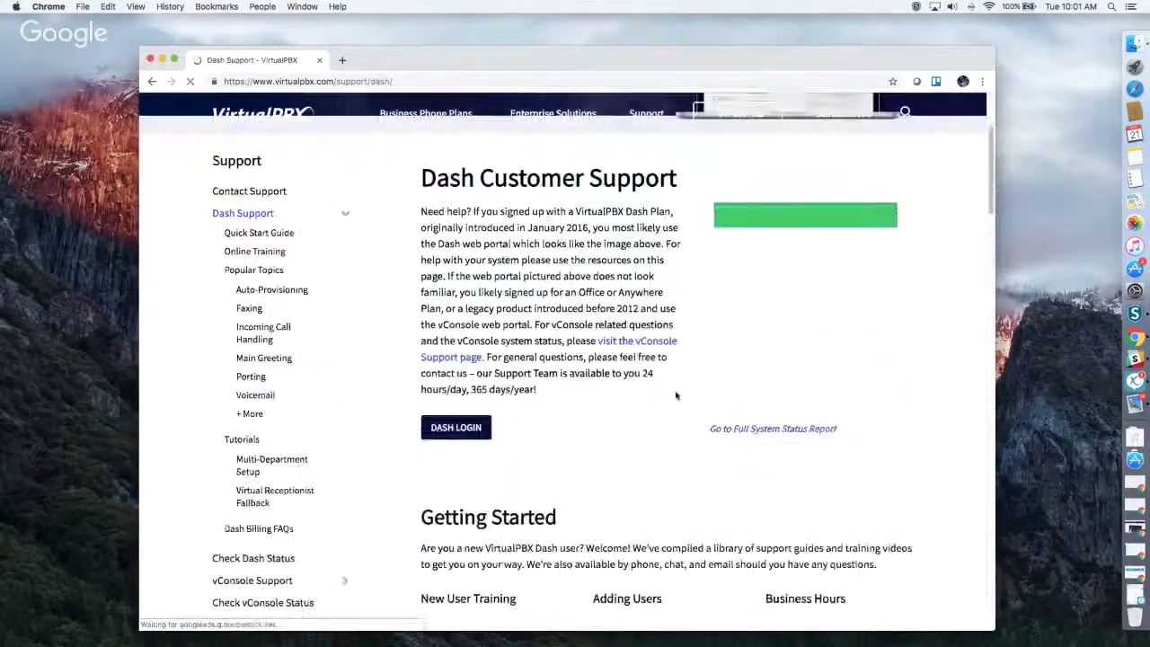
scroll(566, 384, "down", 5)
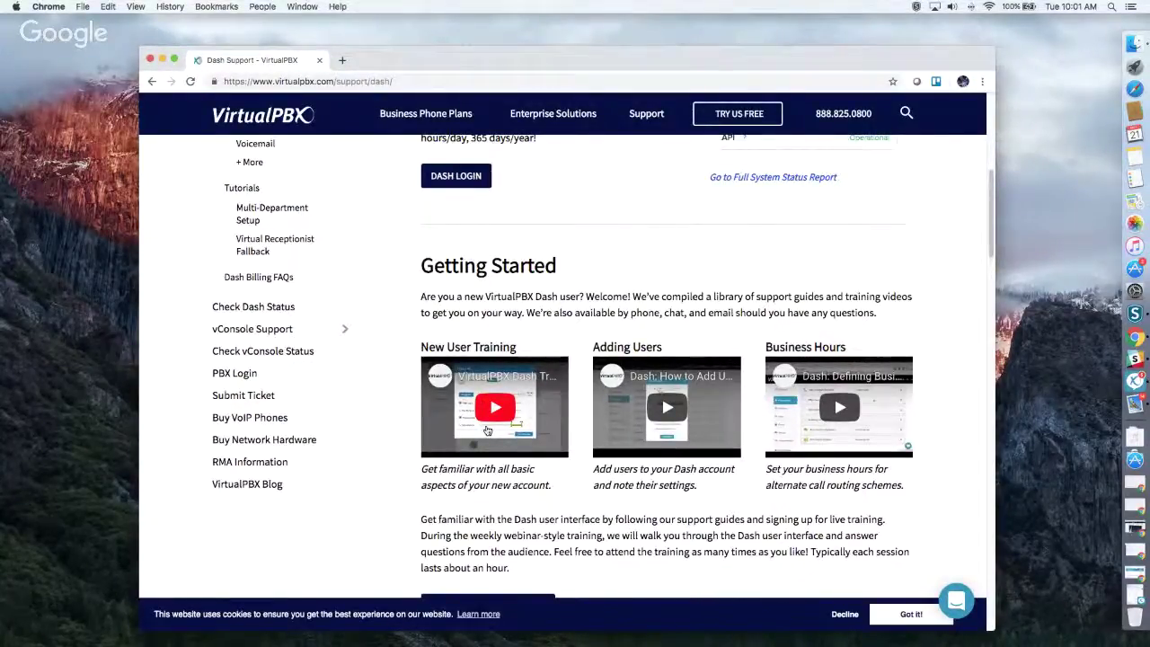
scroll(487, 431, "down", 5)
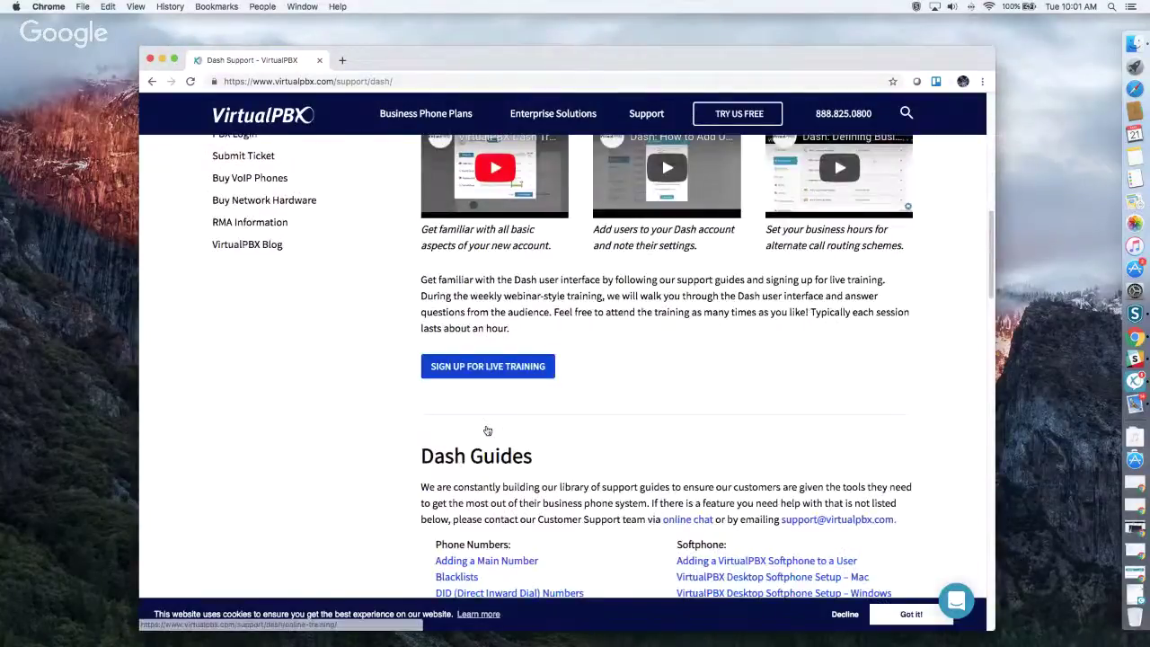
scroll(487, 431, "down", 6)
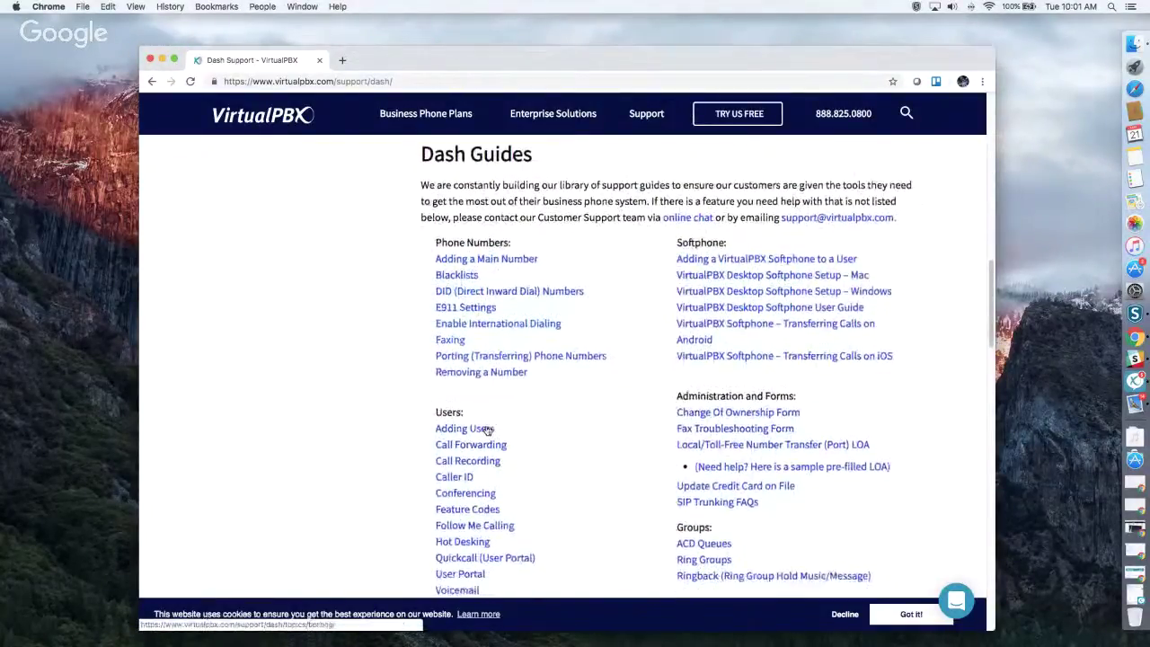
scroll(487, 431, "down", 2)
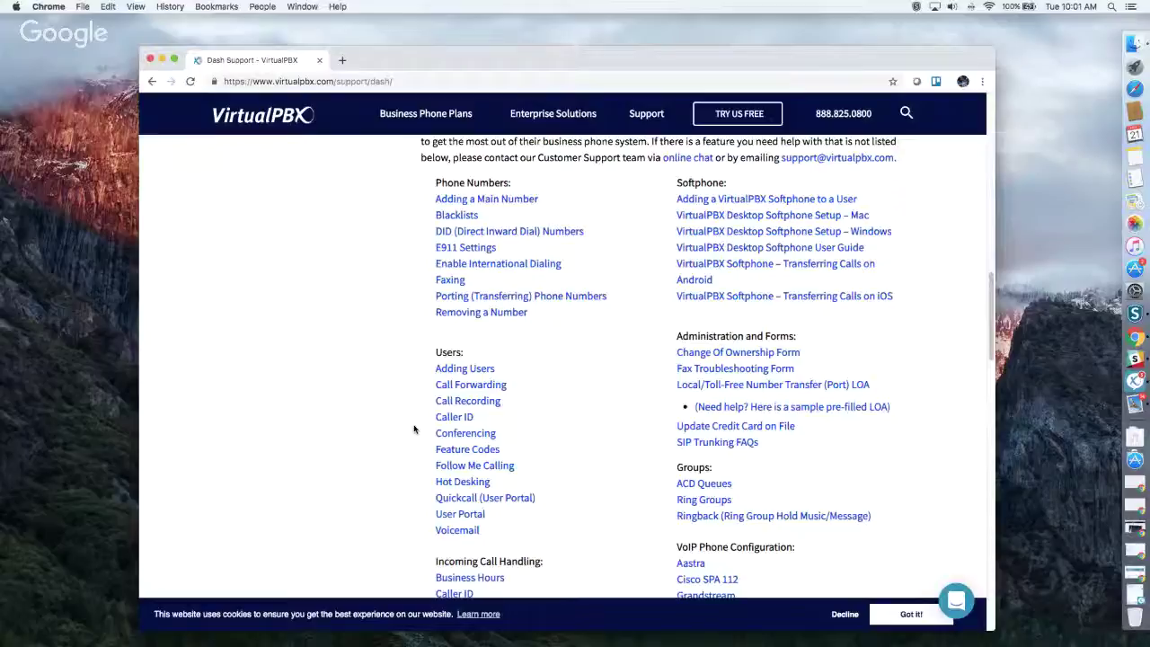
scroll(414, 429, "down", 7)
Step: Return to the page intro and go to the DASH LOGIN portal
scroll(414, 428, "up", 9)
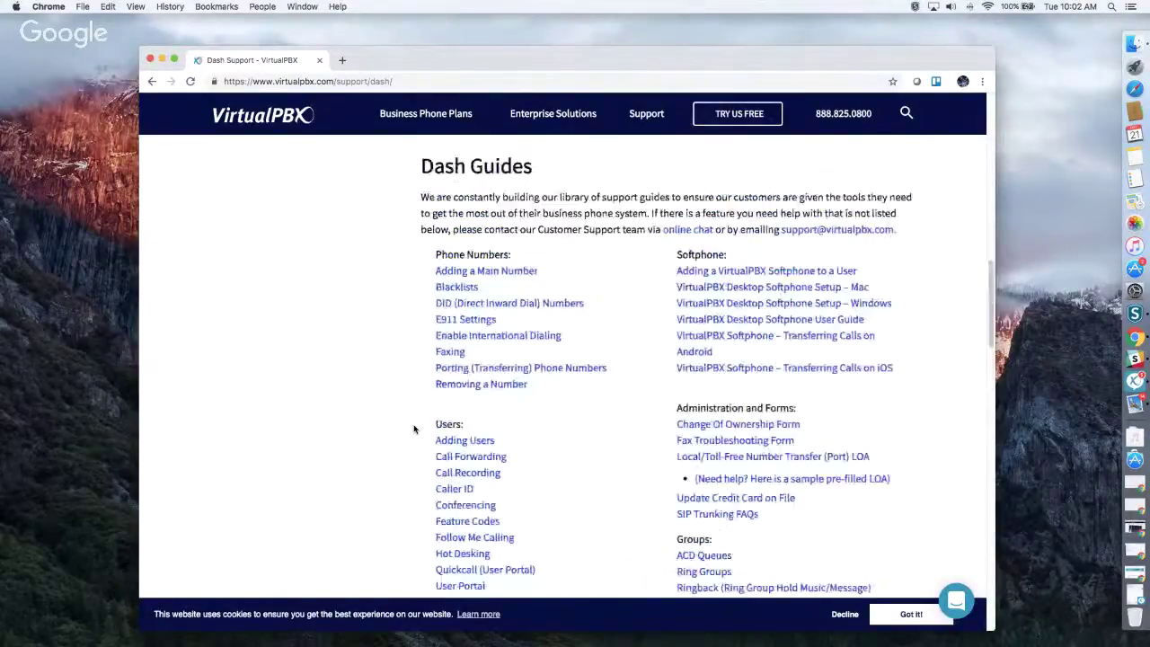
scroll(414, 428, "up", 8)
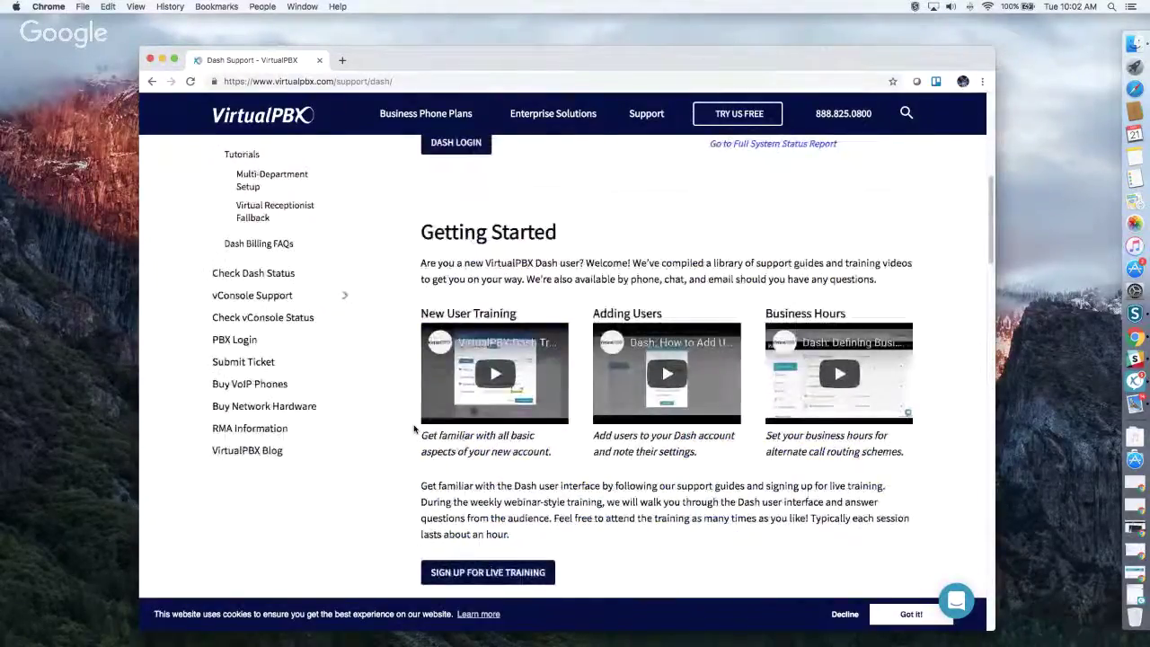
scroll(466, 483, "up", 3)
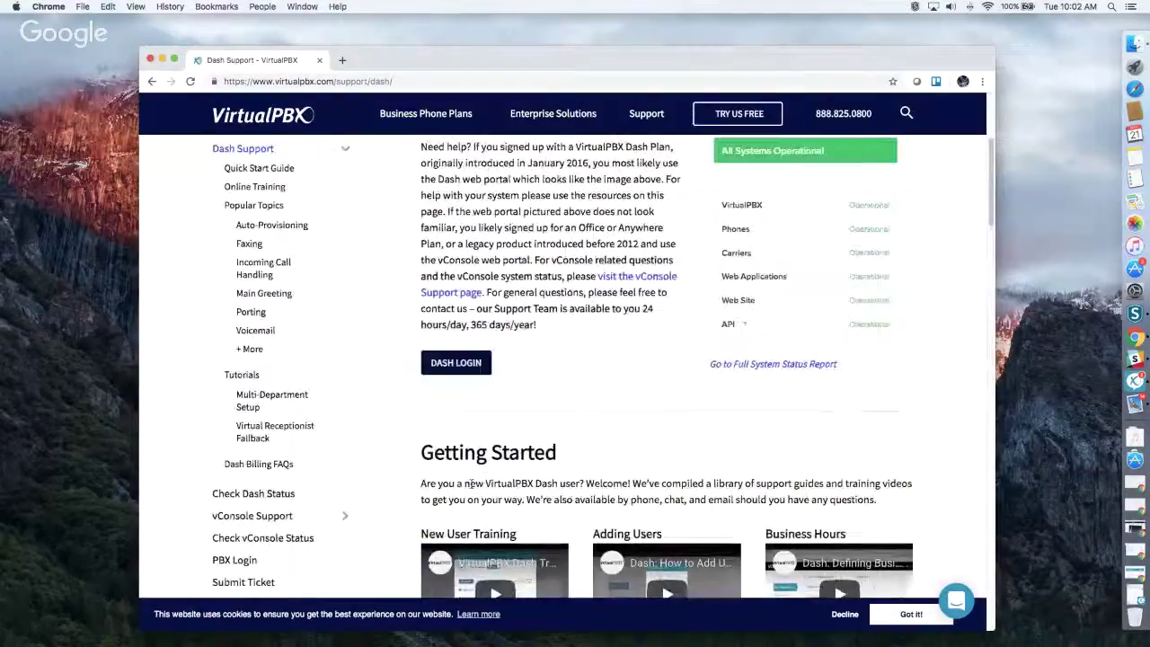
scroll(454, 395, "up", 2)
left_click(456, 535)
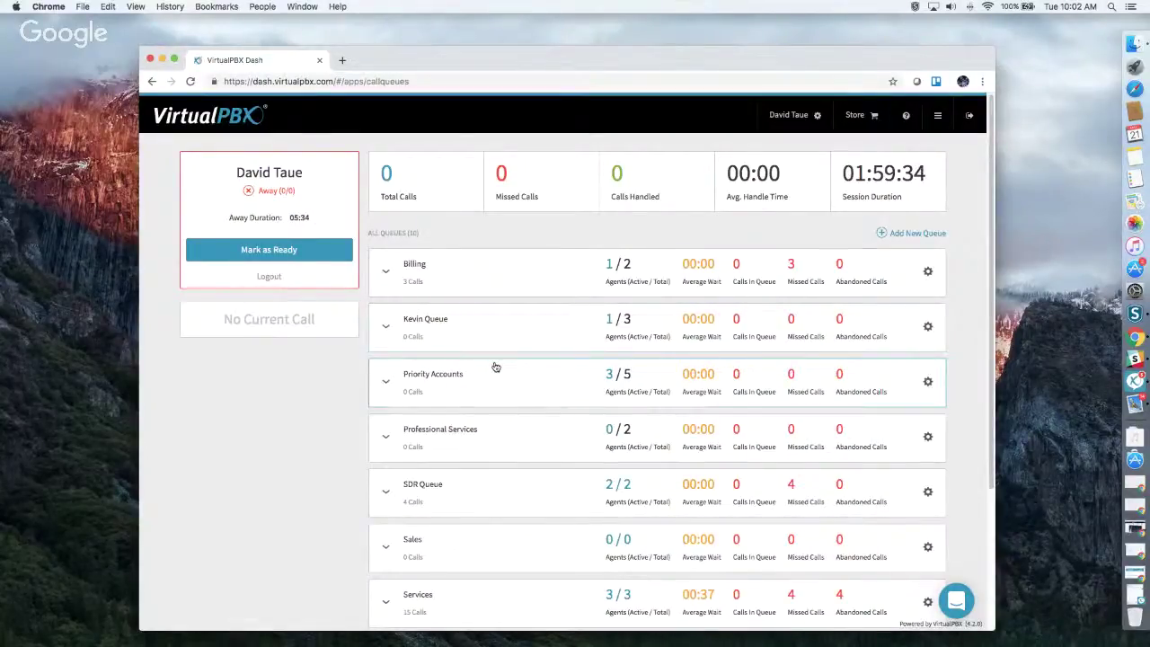
Step: Look over the Call Queues list, then start signing out from the header
scroll(493, 331, "down", 5)
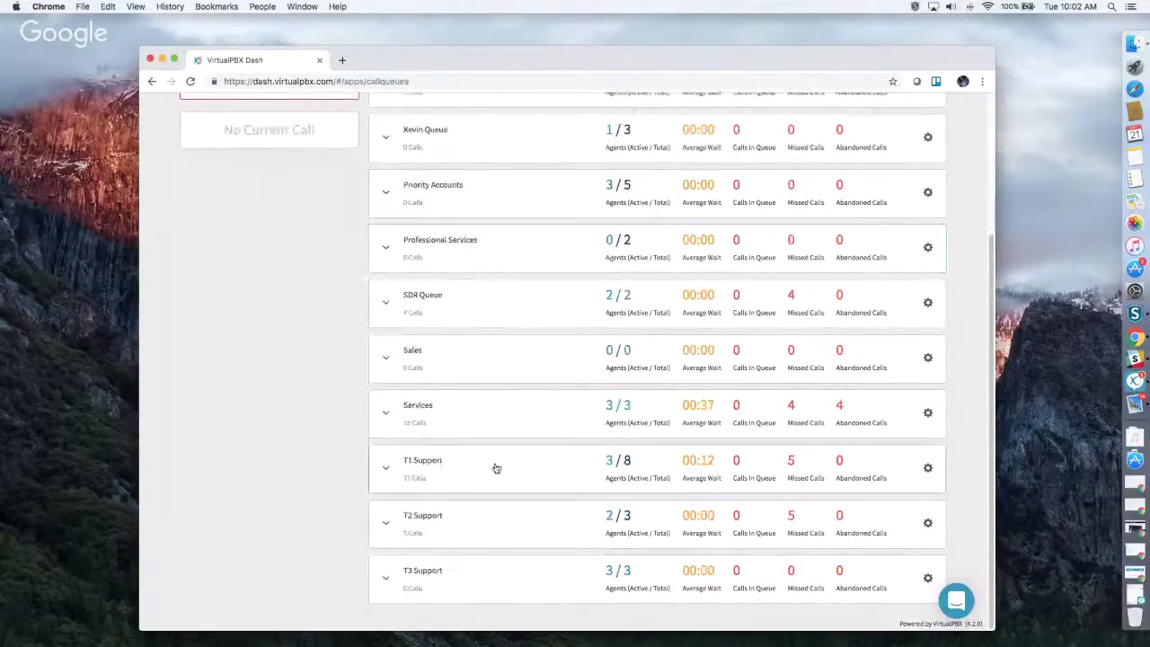
scroll(496, 467, "up", 5)
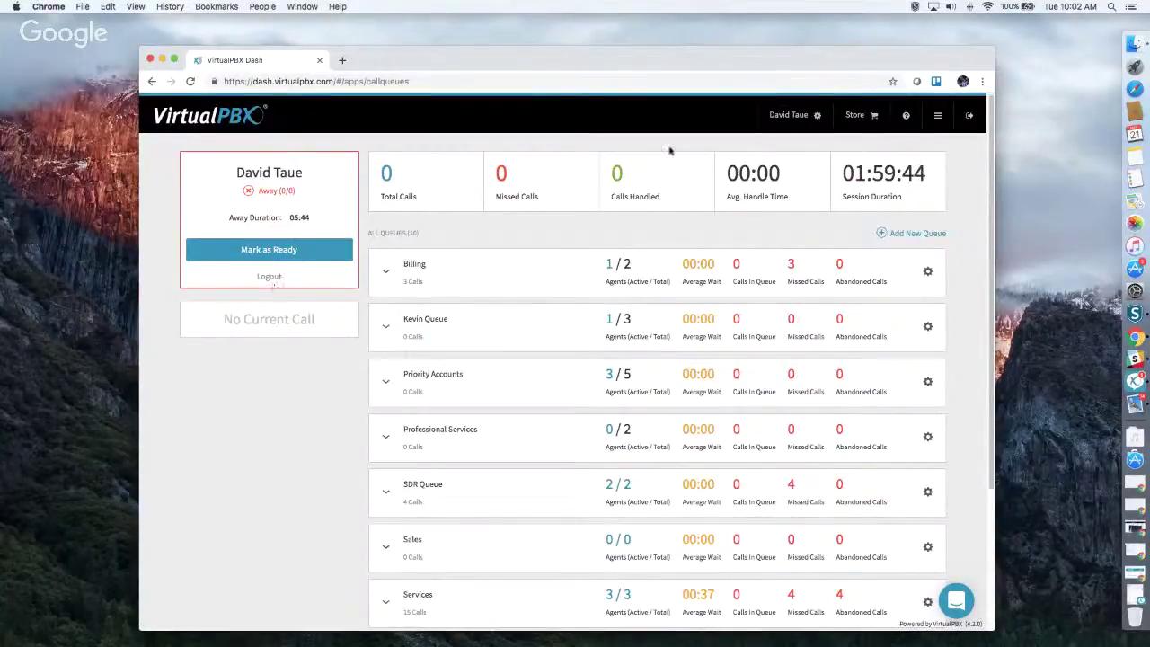
left_click(969, 115)
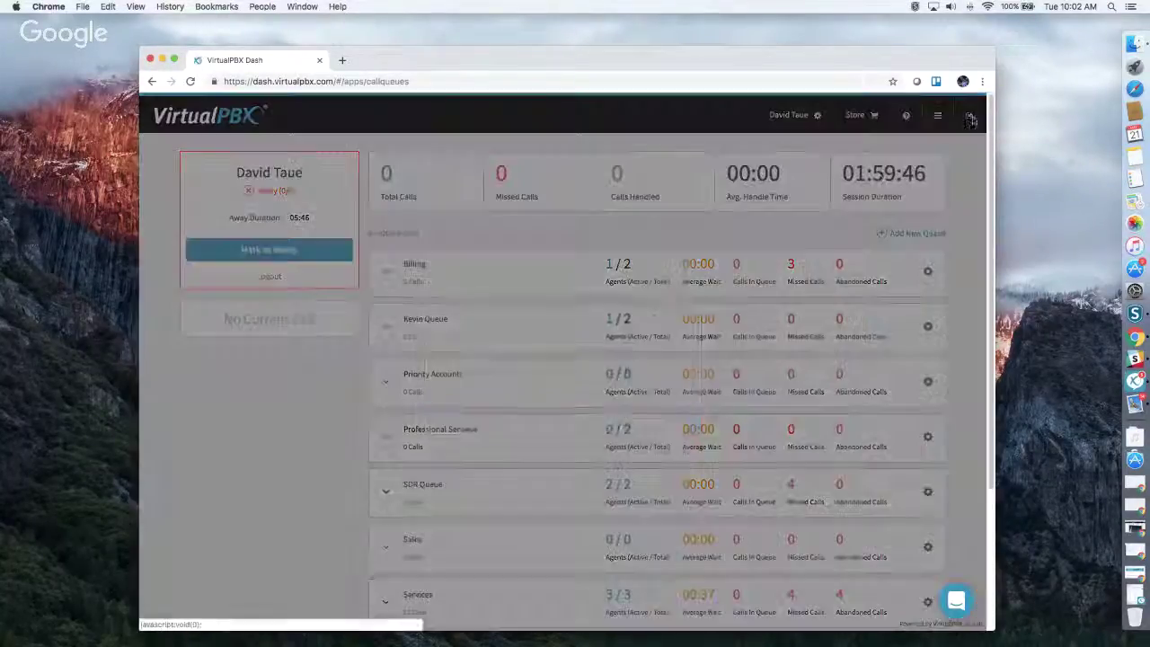
Step: Confirm sign-out and enter the sandbox test account name
left_click(648, 418)
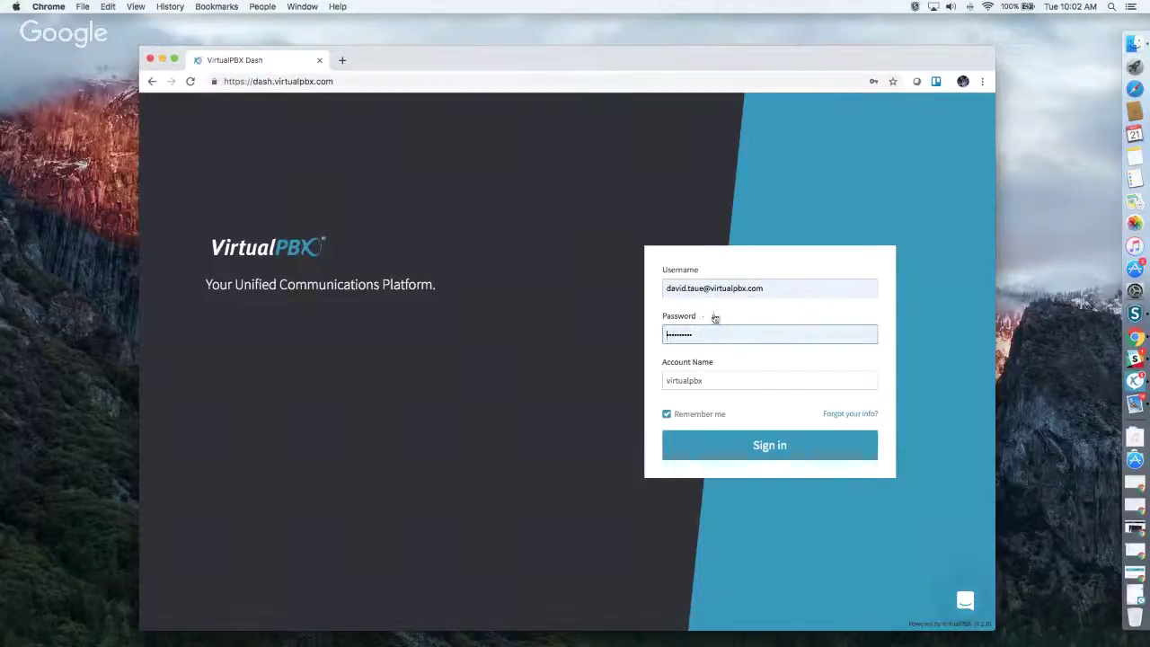
key("Tab")
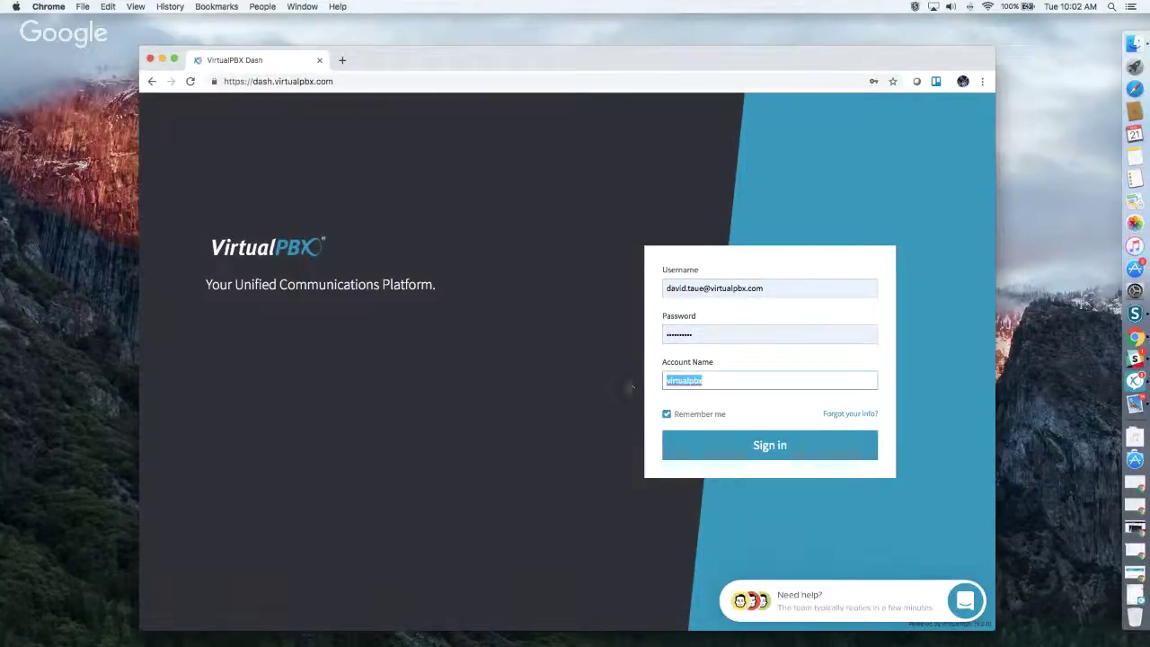
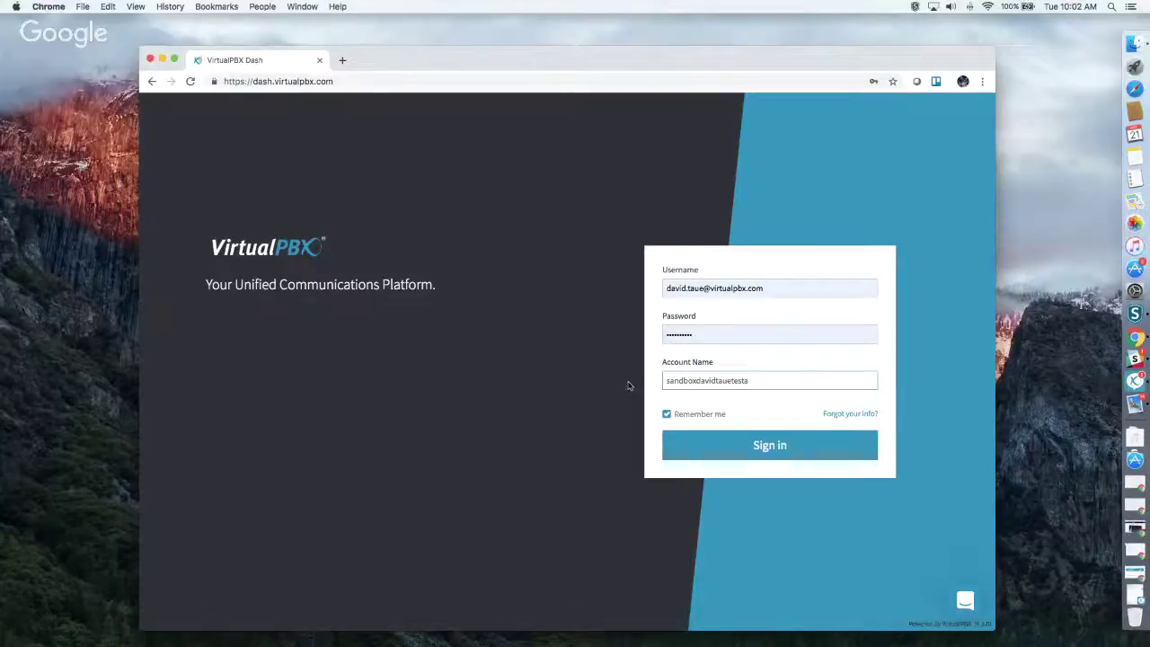
Step: Fill in the password from the saved Chrome login and sign in
double_click(706, 331)
type("p")
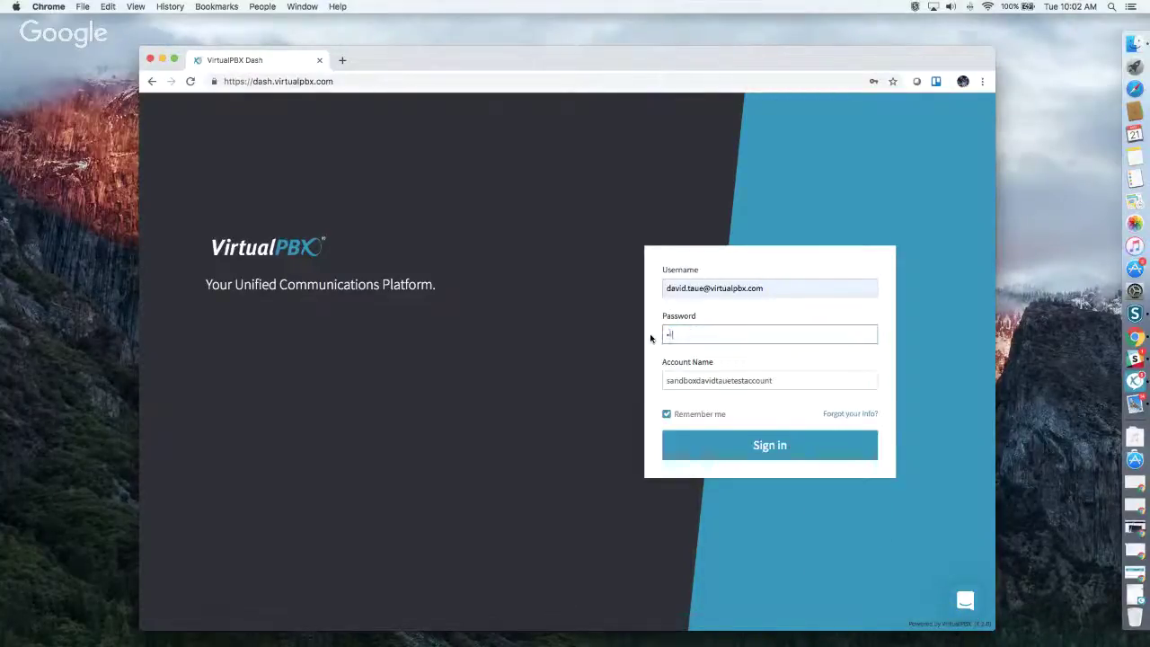
type("•••••")
left_click(668, 288)
key("Down")
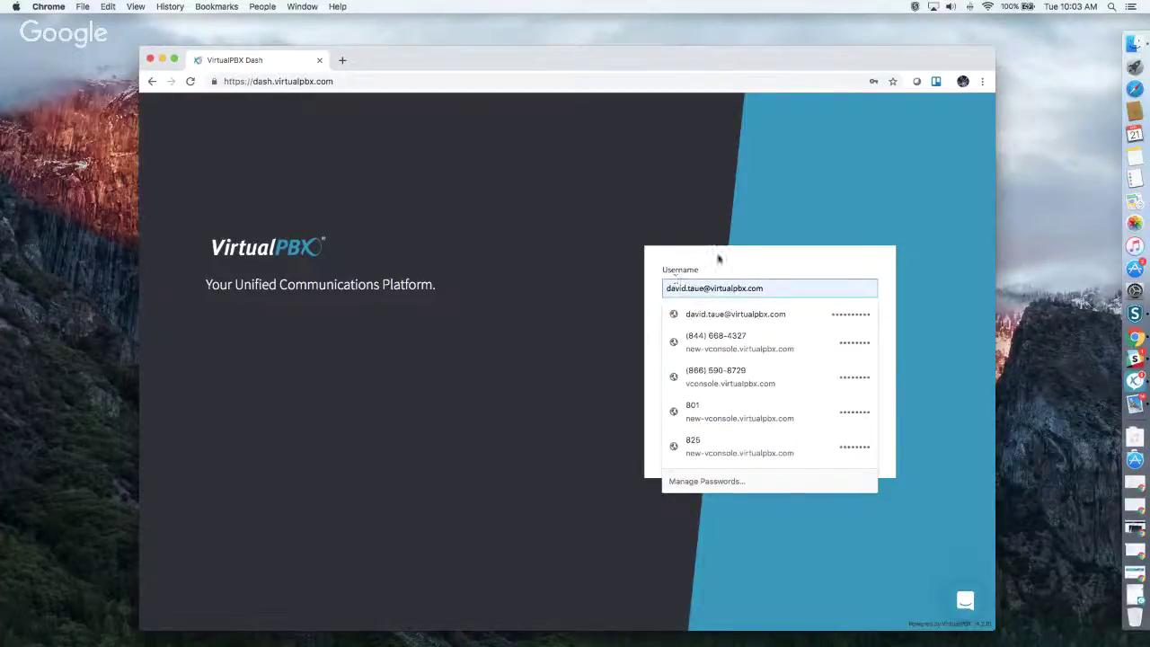
key("Return")
left_click(761, 448)
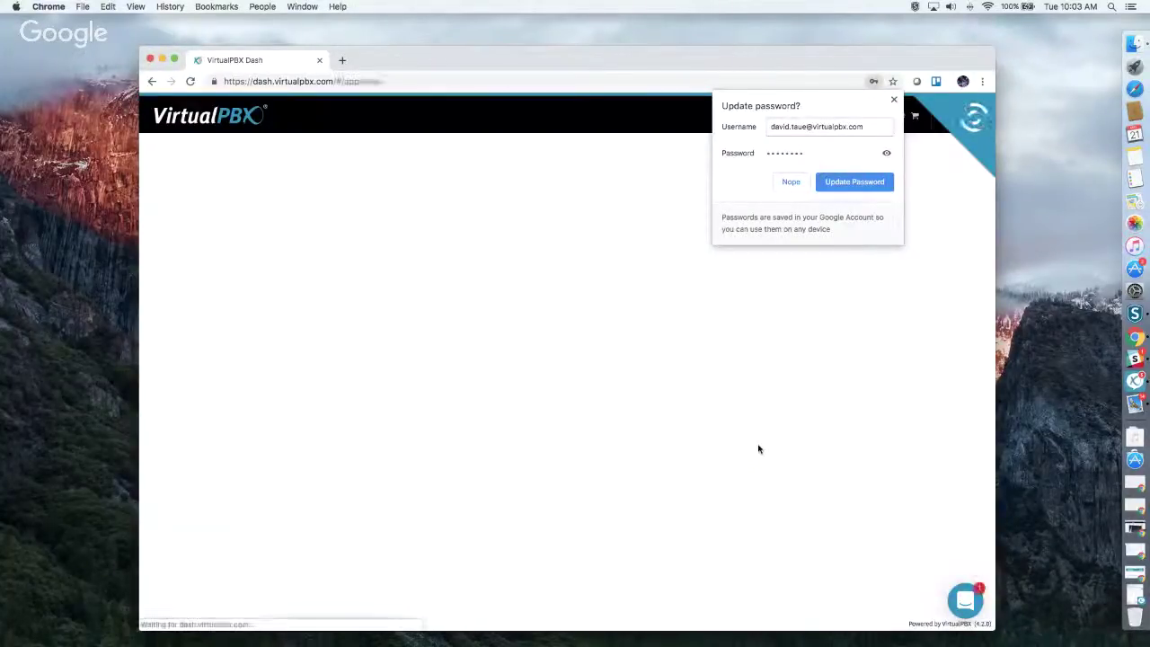
Step: Decline Chrome's Update password prompt with Nope
left_click(895, 100)
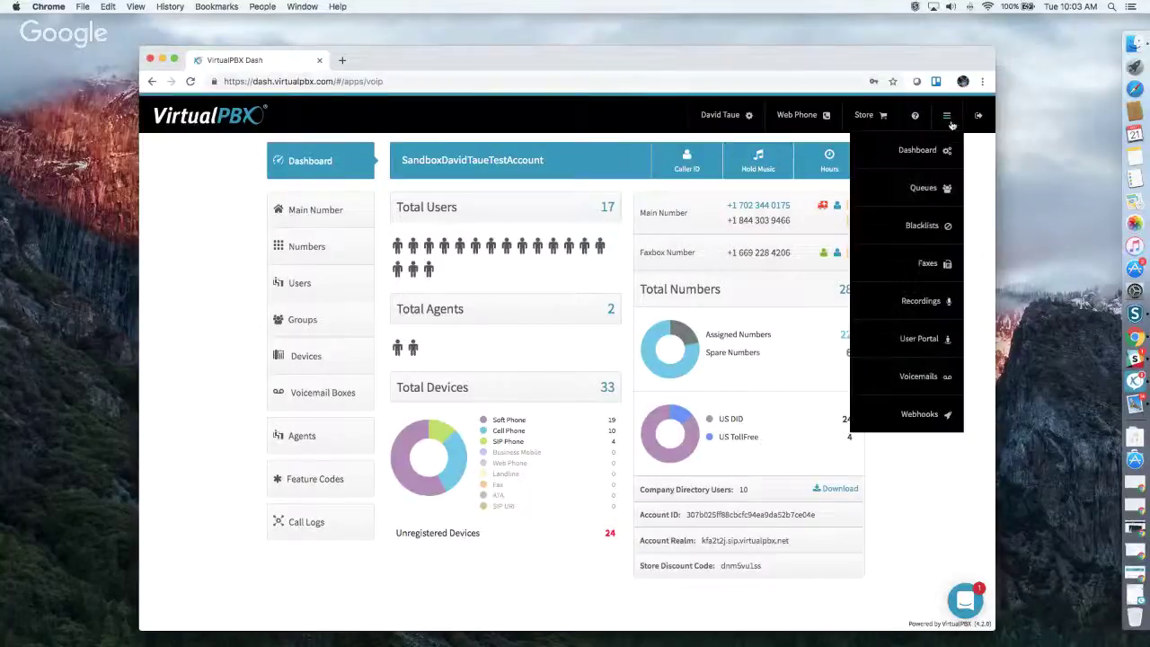
Step: Move the pointer off the hamburger menu so its dropdown closes
mouse_move(955, 119)
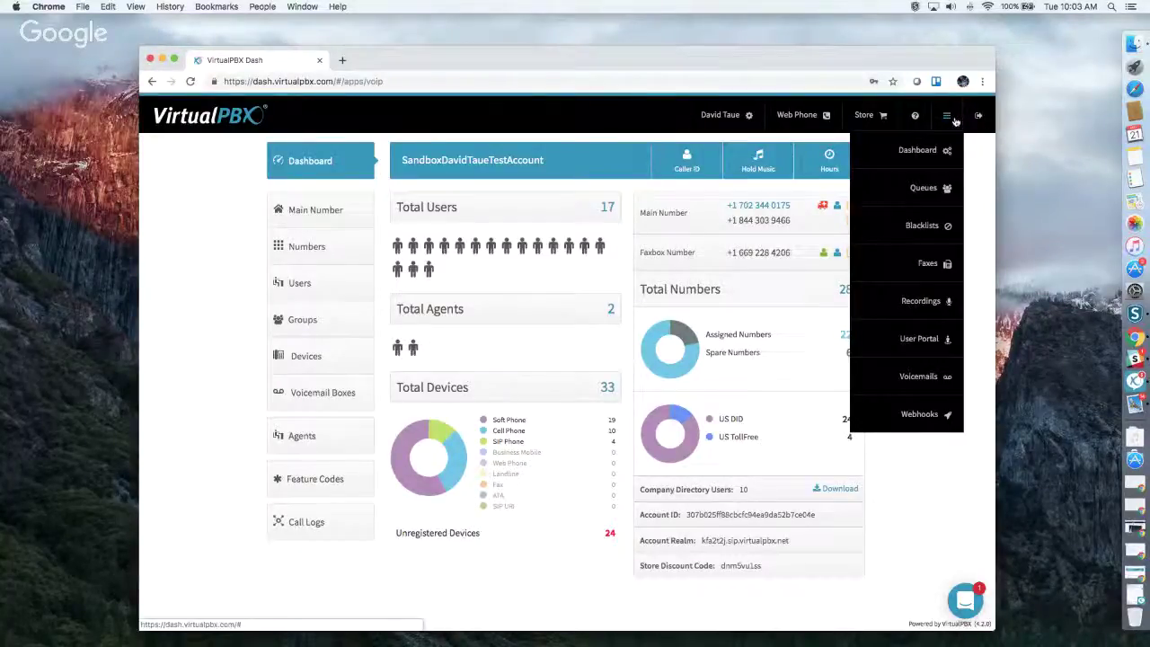